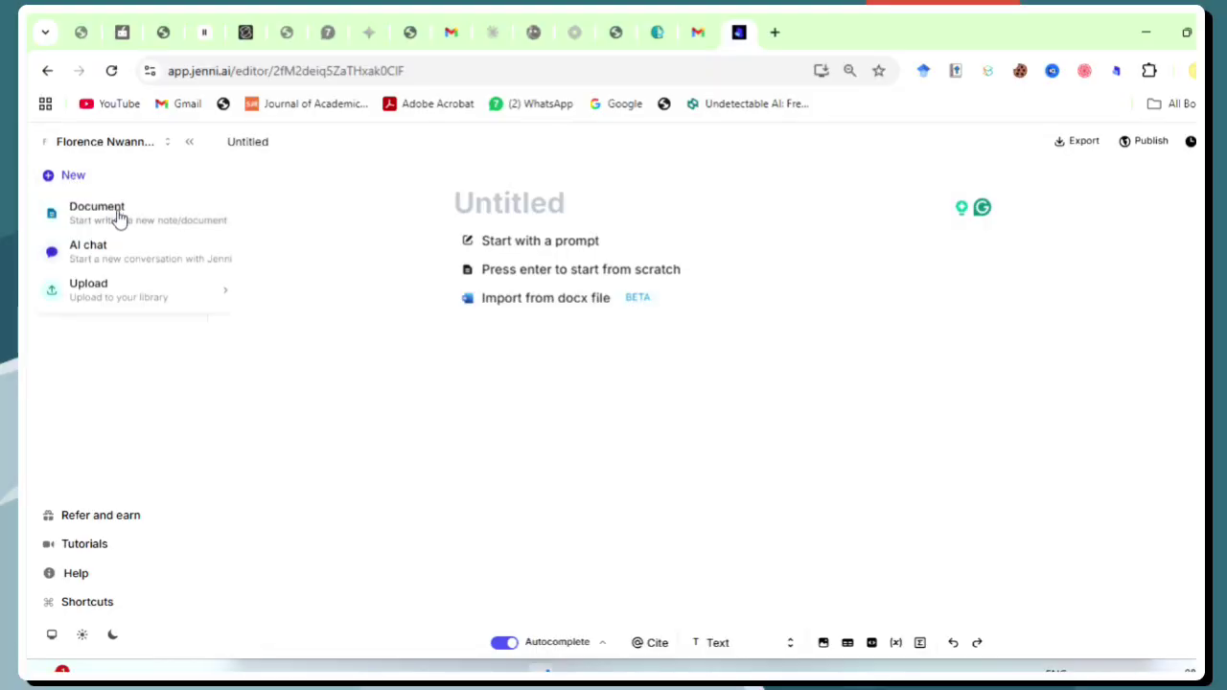
Create a new Document from the New menu.
click(106, 222)
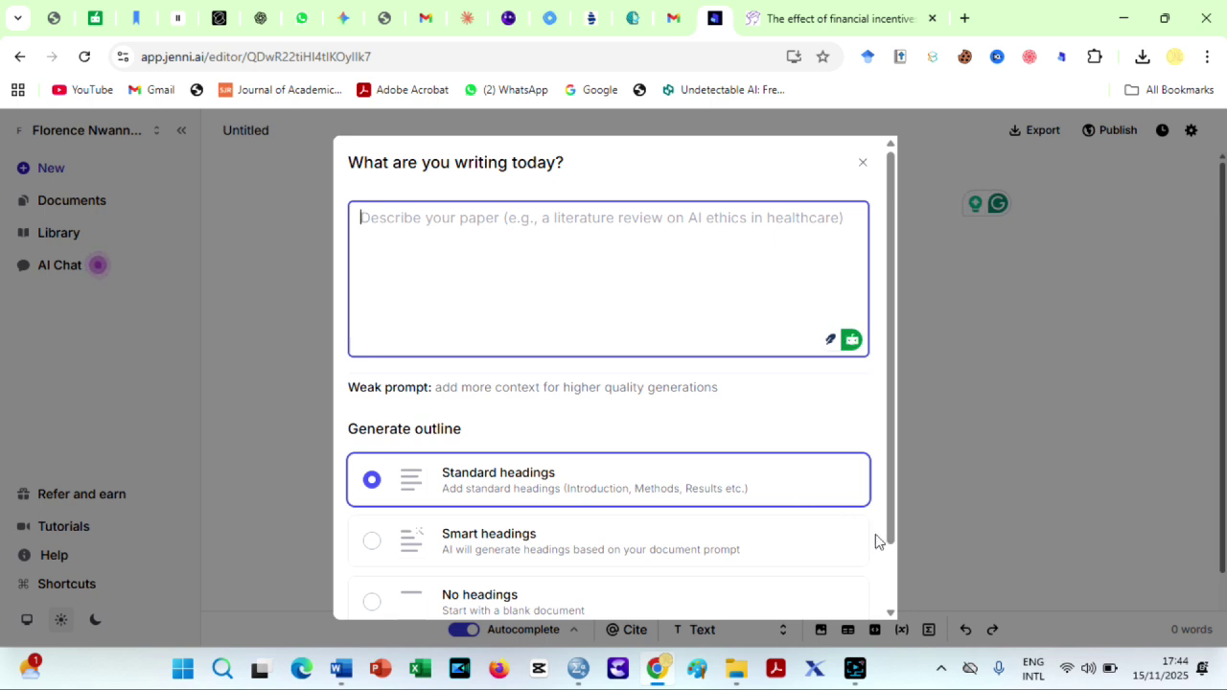
Describe a paper on financial incentives and employee motivation in US healthcare, use Smart headings, and generate it.
scroll(889, 575, down, 2)
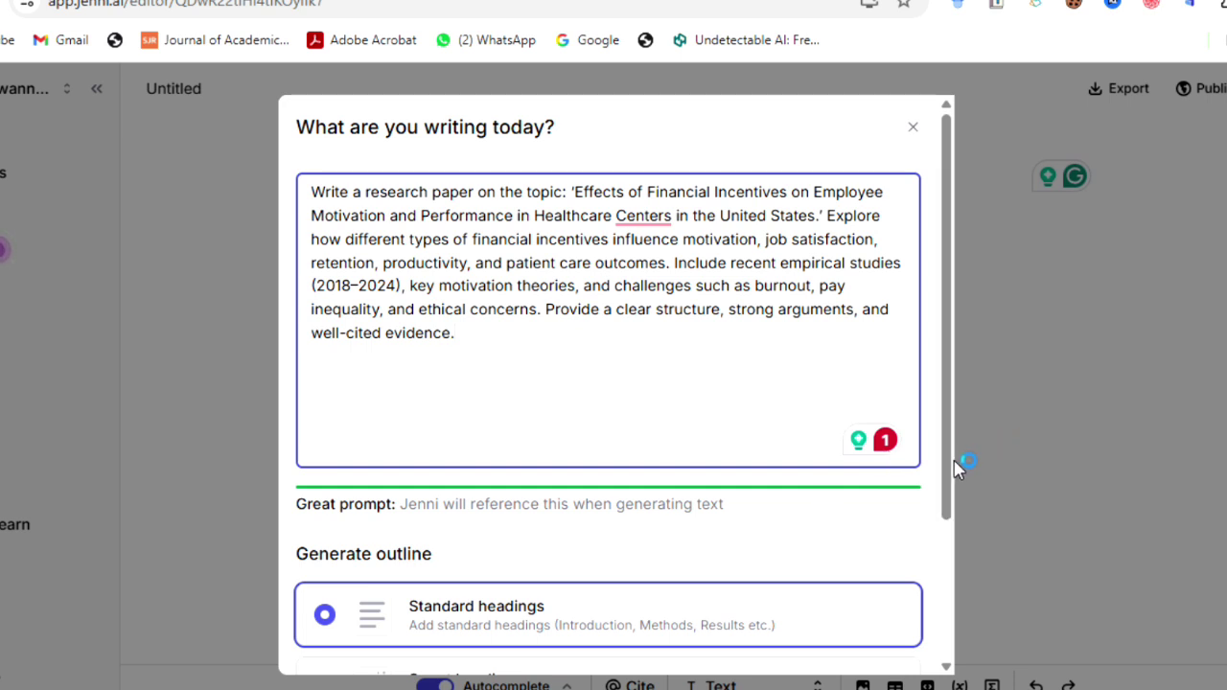
drag(949, 462, 964, 586)
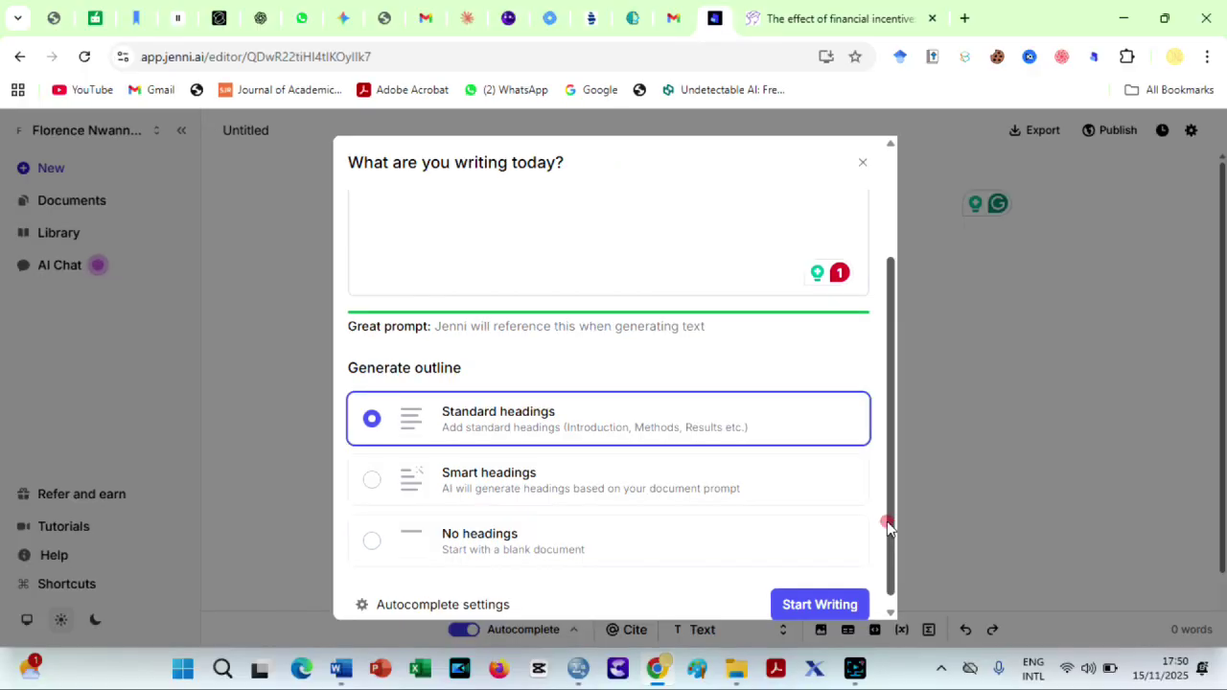
drag(888, 526, 893, 549)
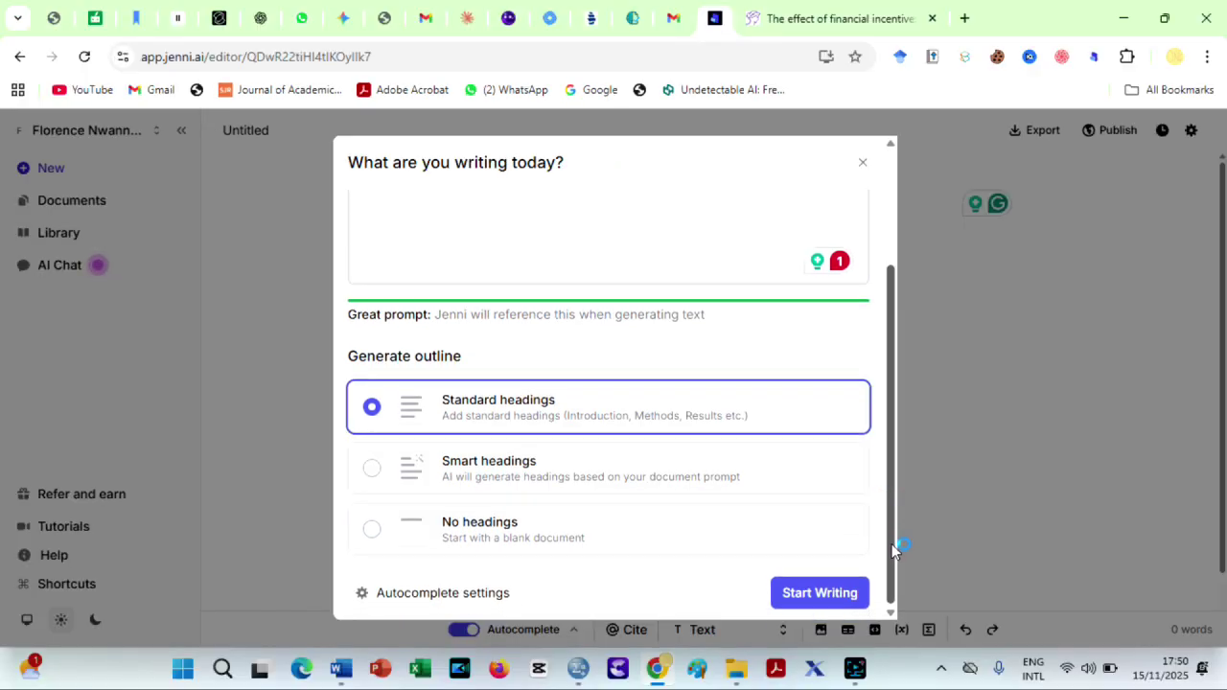
click(427, 472)
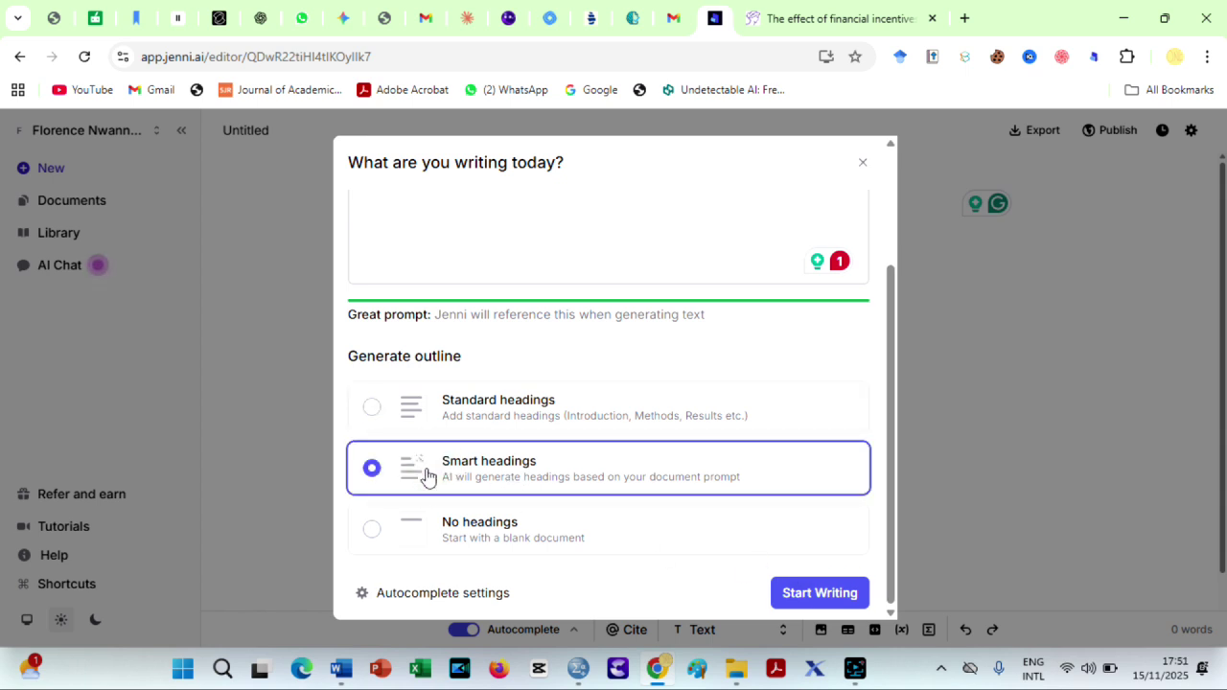
click(808, 594)
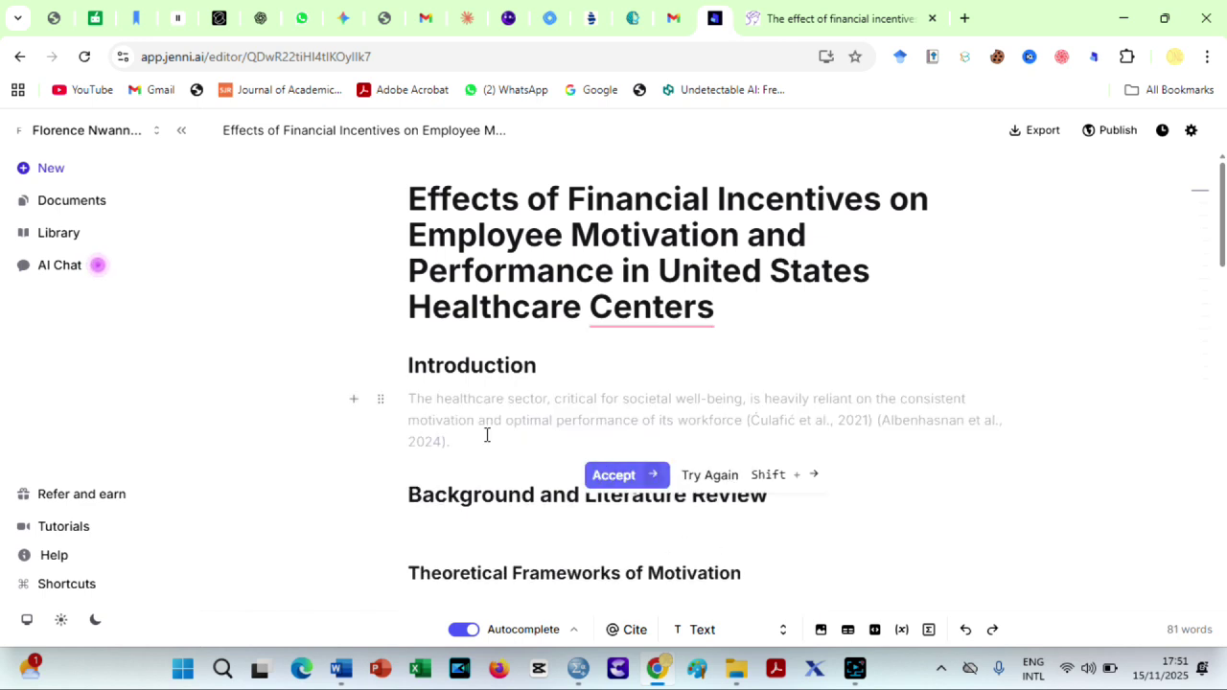
Accept six Introduction suggestions, adding the cited sentences on the US, Goel et al. and Ercegović 2025.
click(613, 475)
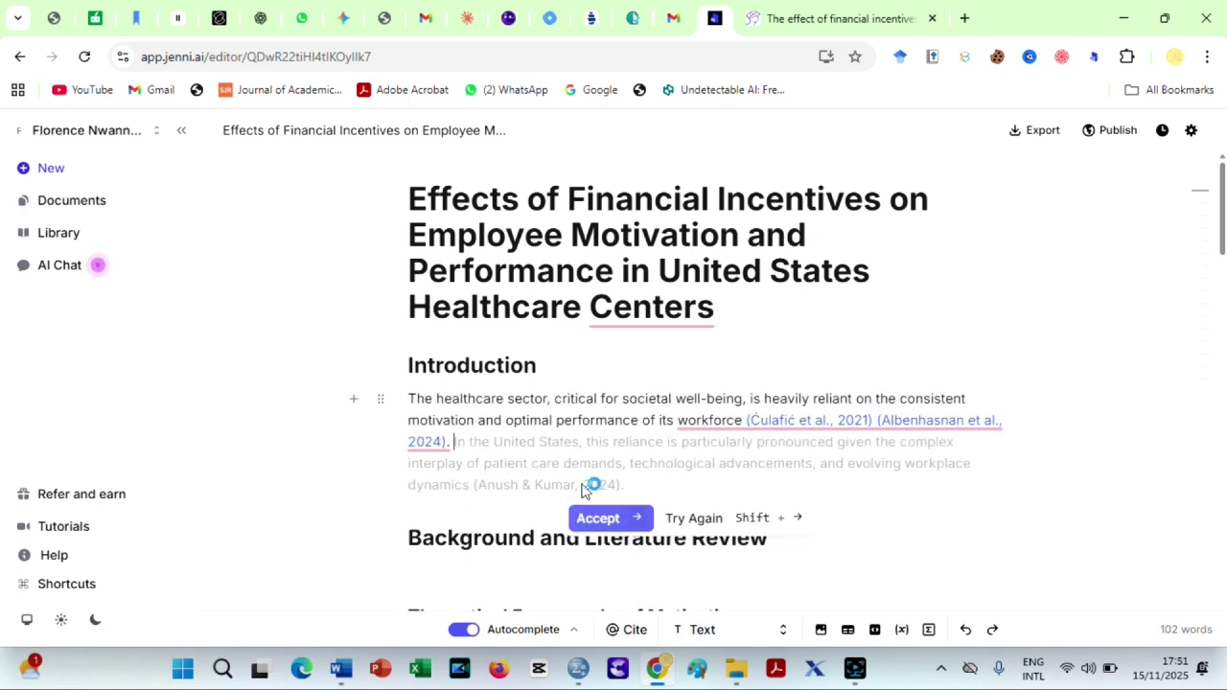
click(598, 516)
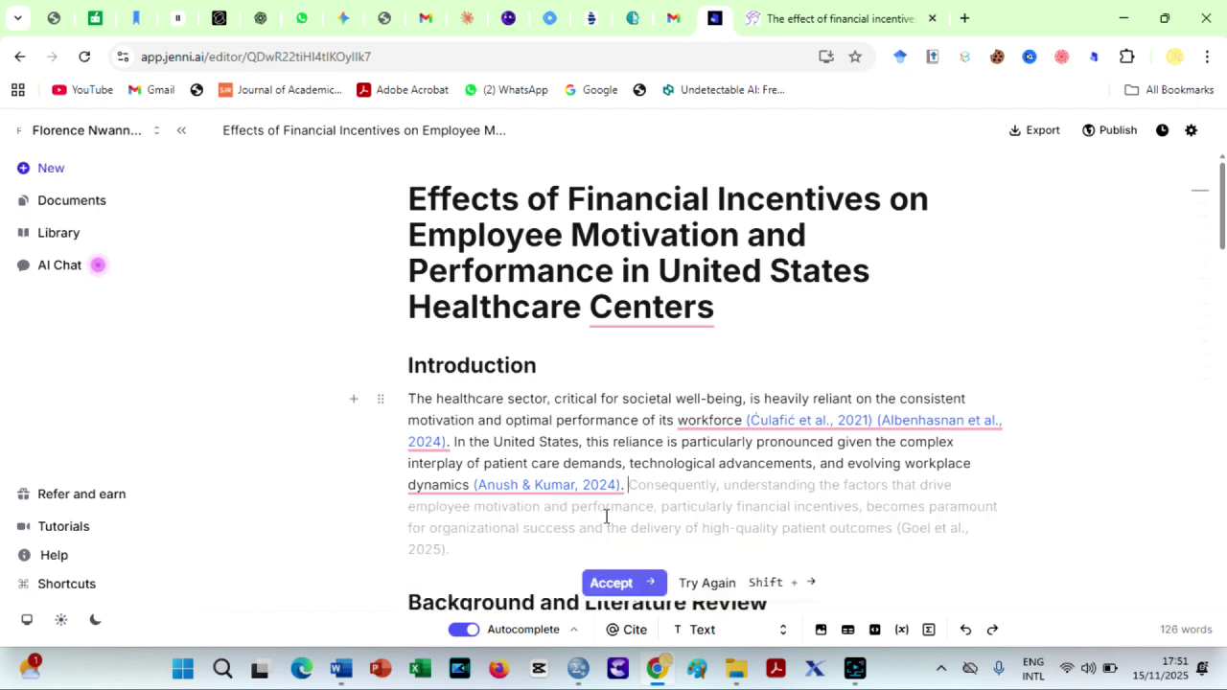
click(612, 581)
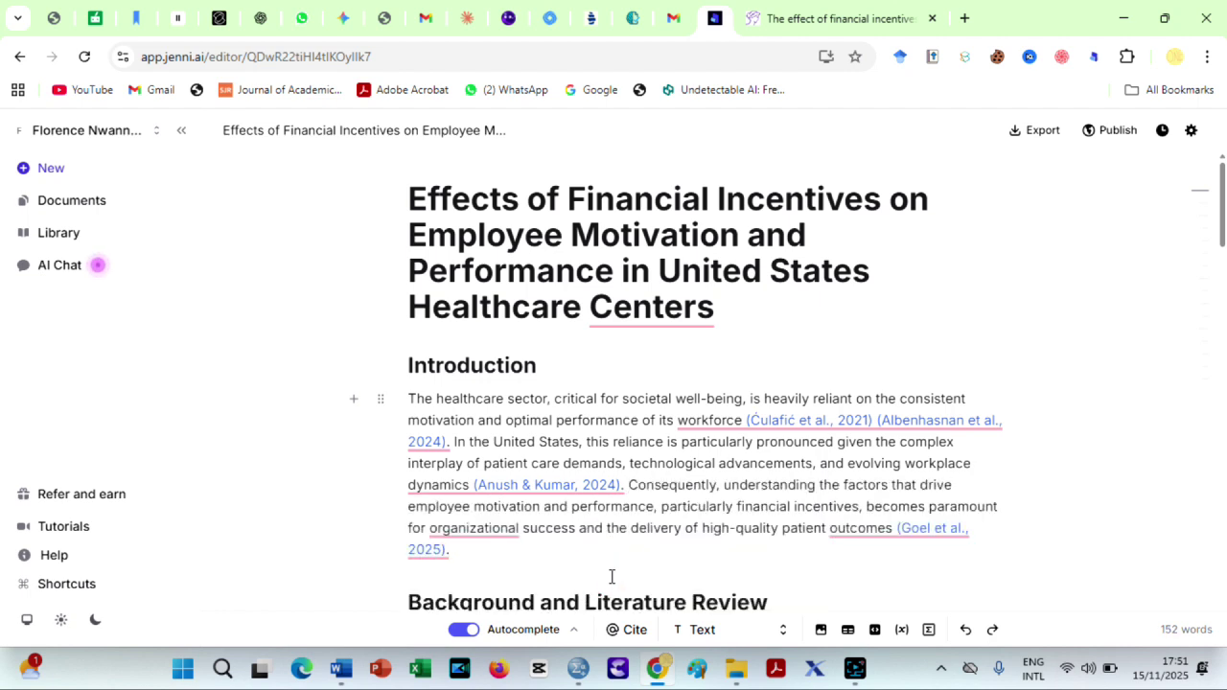
click(635, 579)
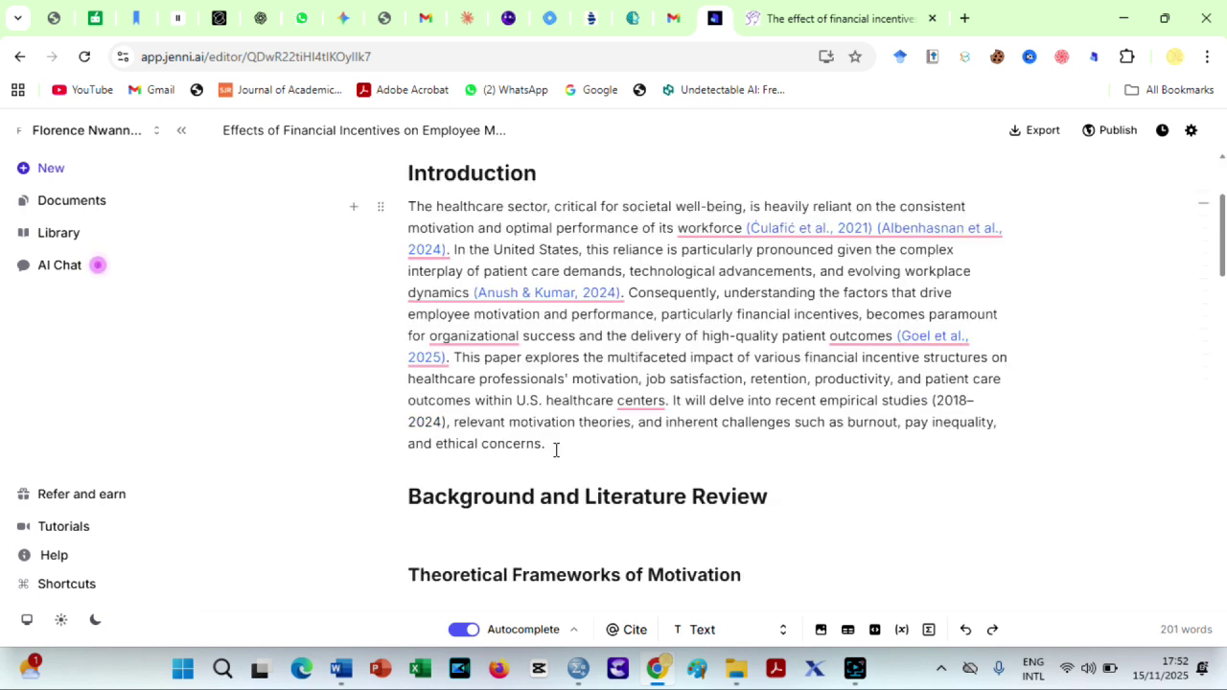
click(617, 517)
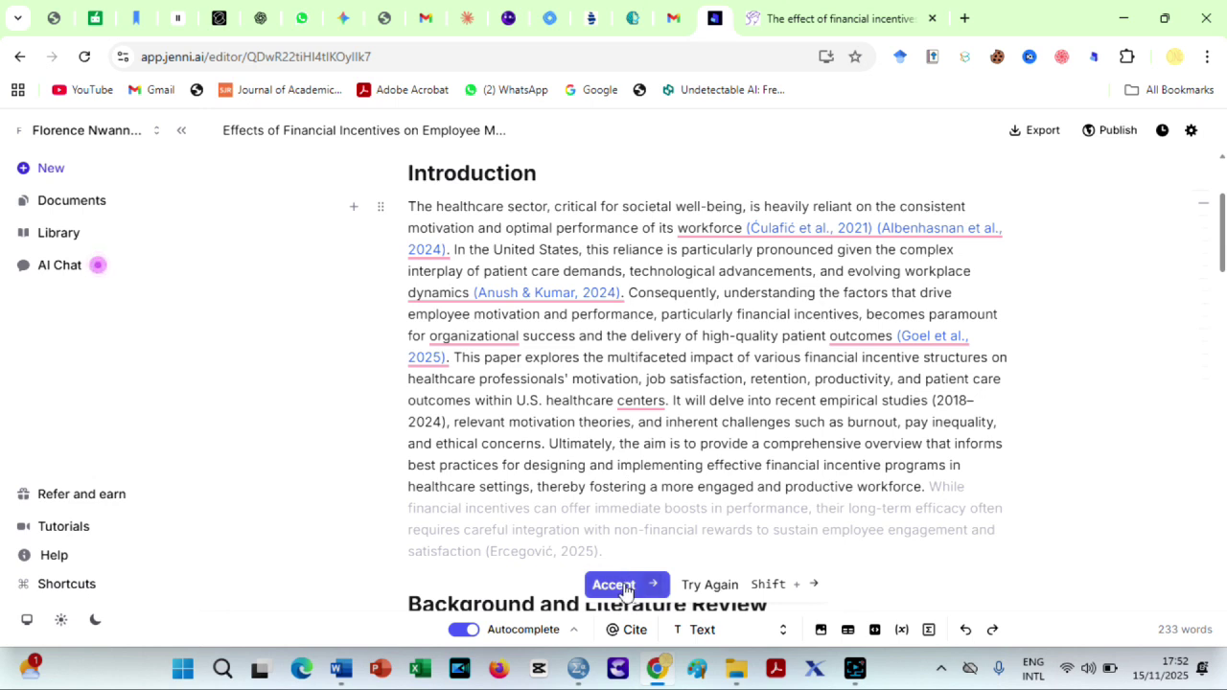
click(623, 587)
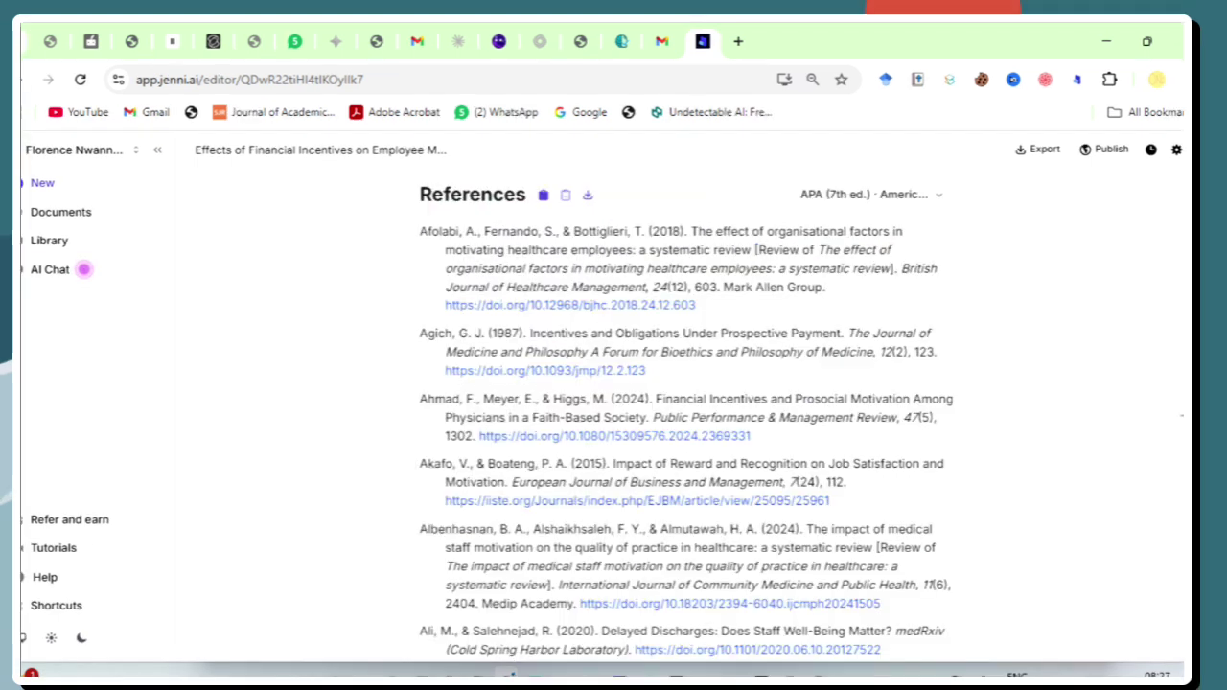
Scroll through the References list of cited incentive studies.
scroll(816, 366, down, 10)
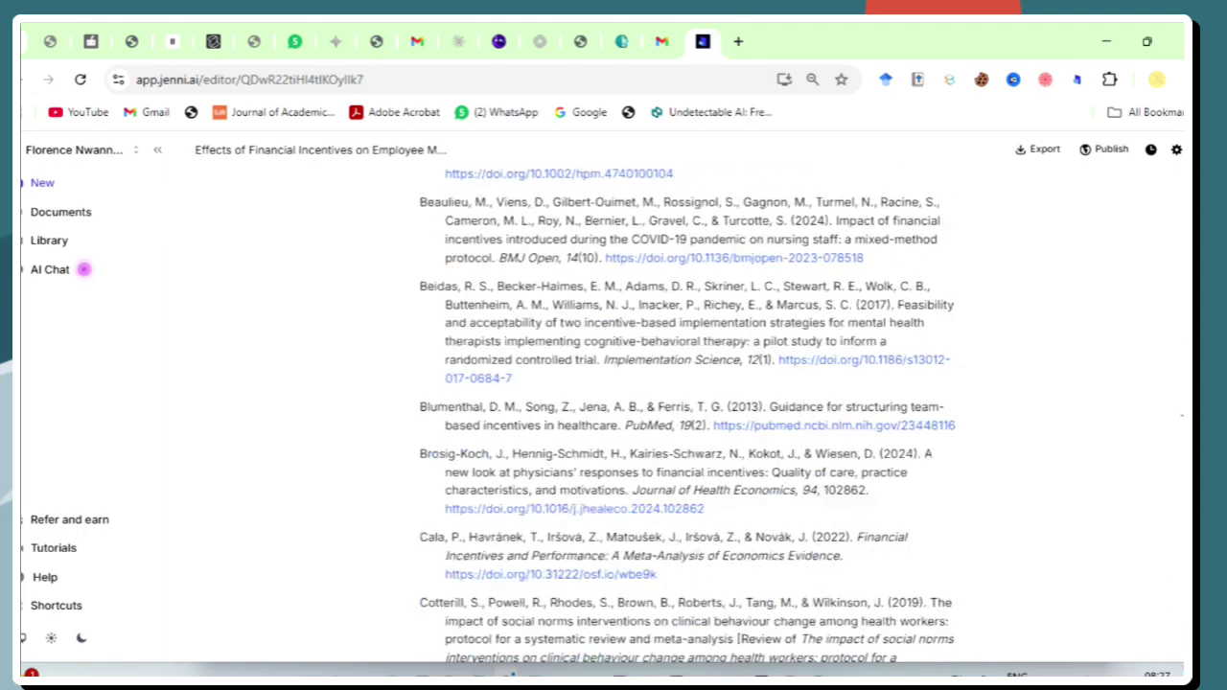
scroll(688, 417, down, 15)
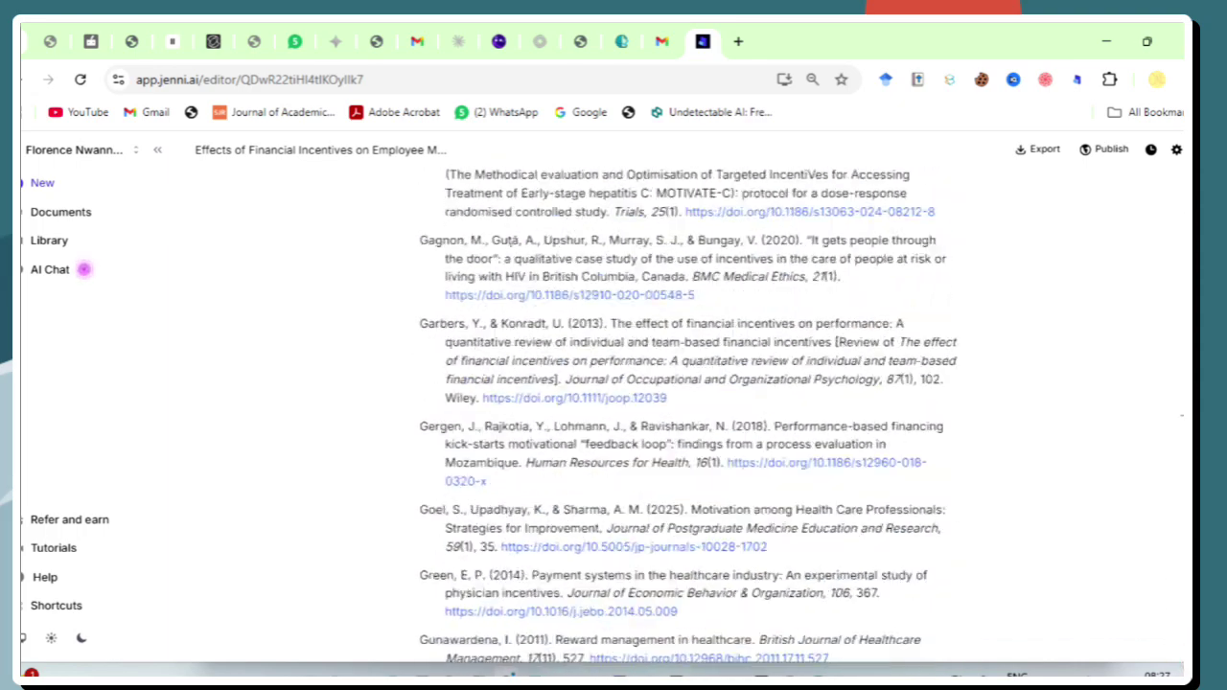
scroll(687, 415, down, 15)
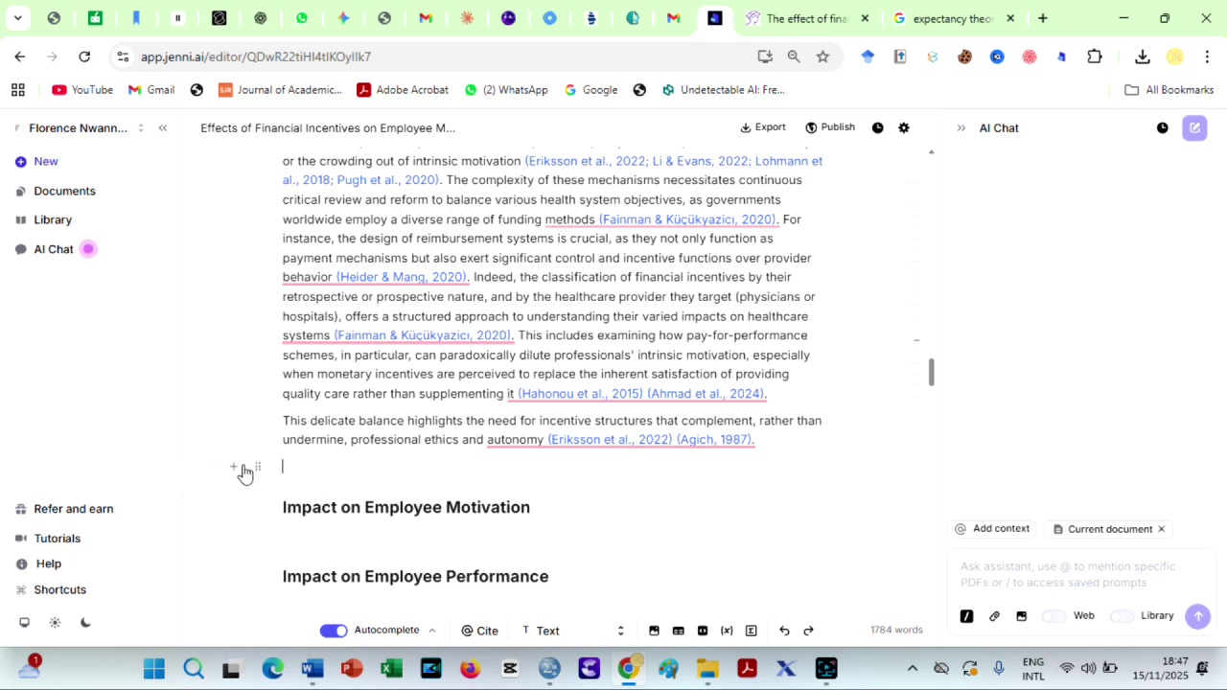
Insert an AI Edit counter-argument on unintended consequences of incentive schemes below the reimbursement paragraph.
click(255, 466)
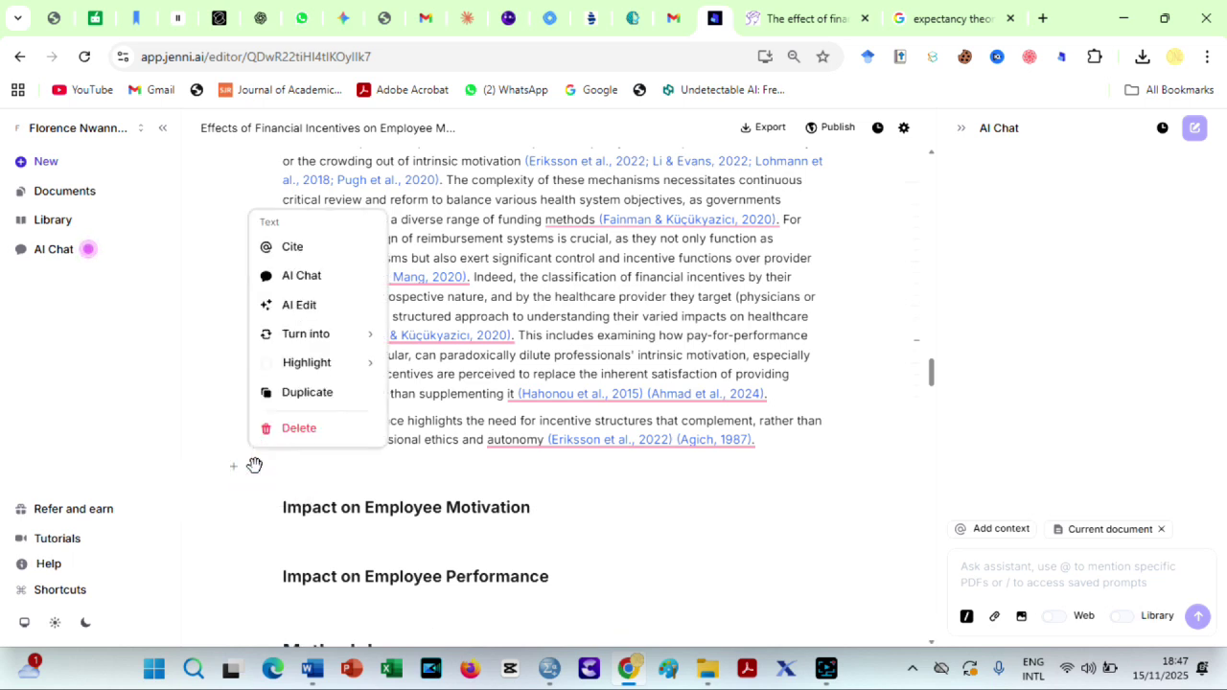
click(298, 306)
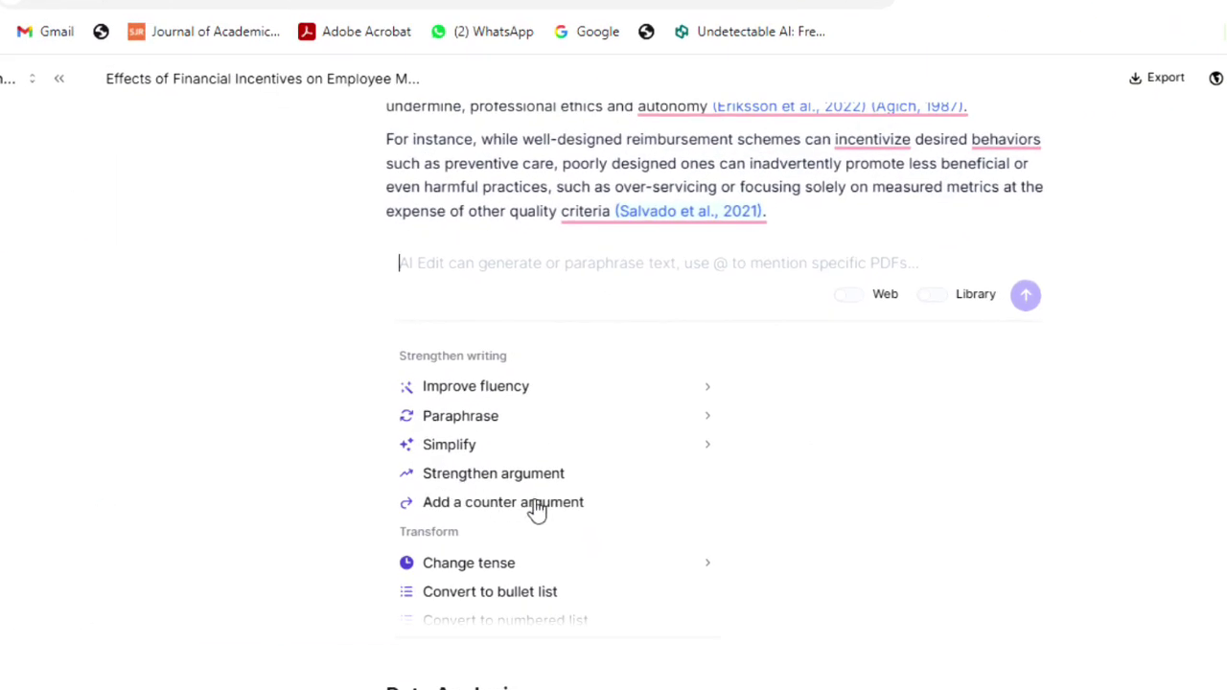
click(537, 506)
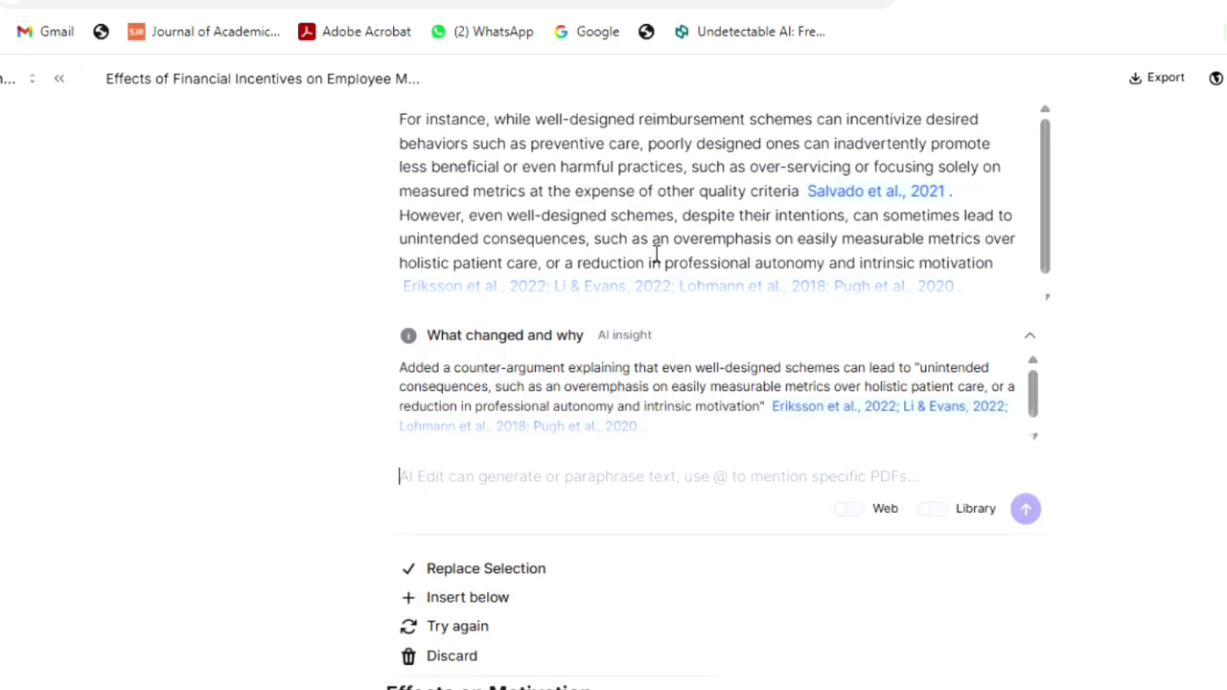
click(658, 237)
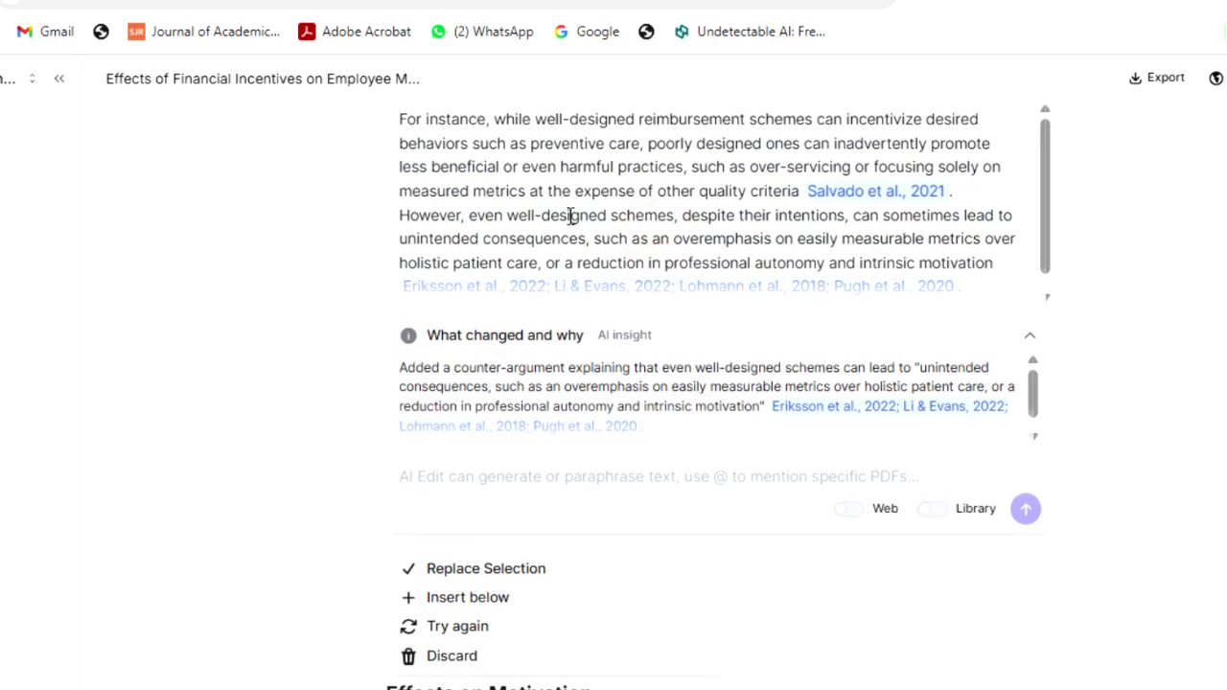
click(467, 598)
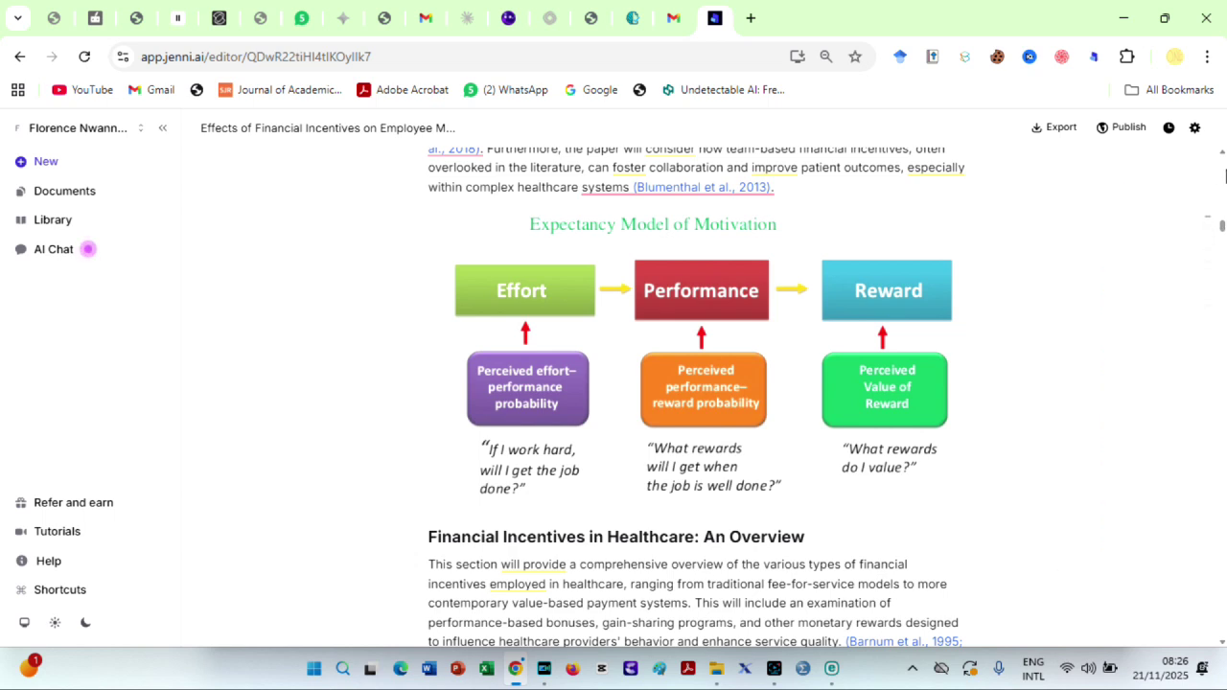
click(1221, 226)
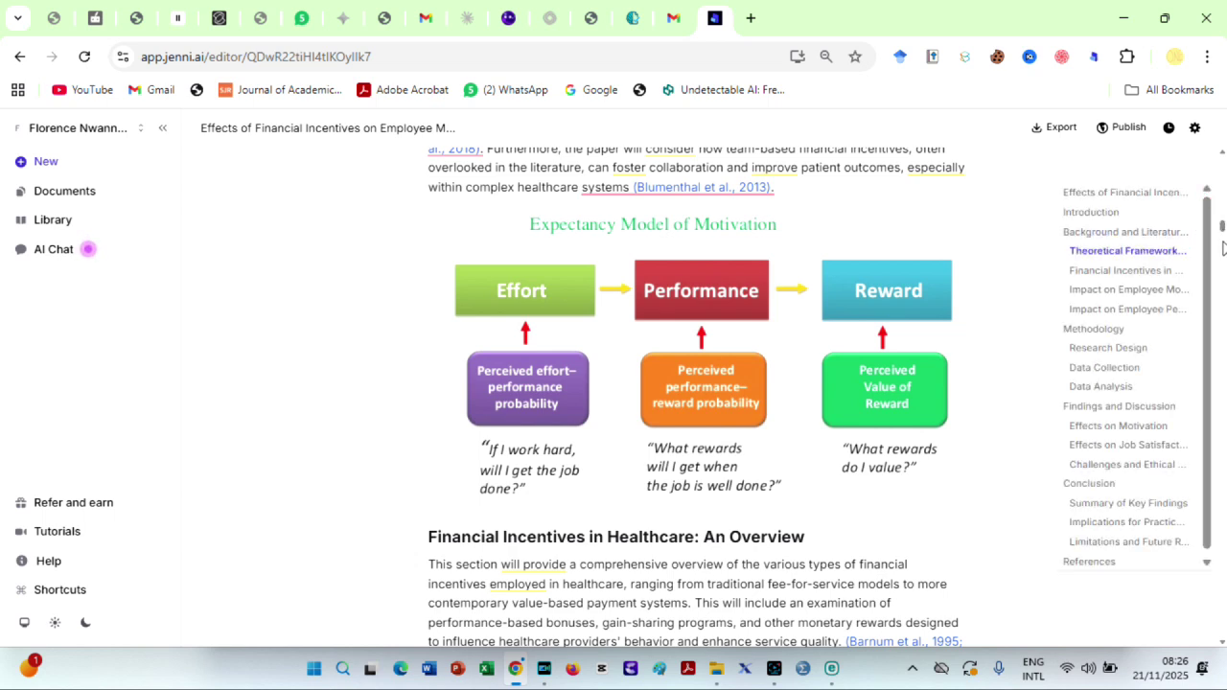
scroll(1222, 644, down, 3)
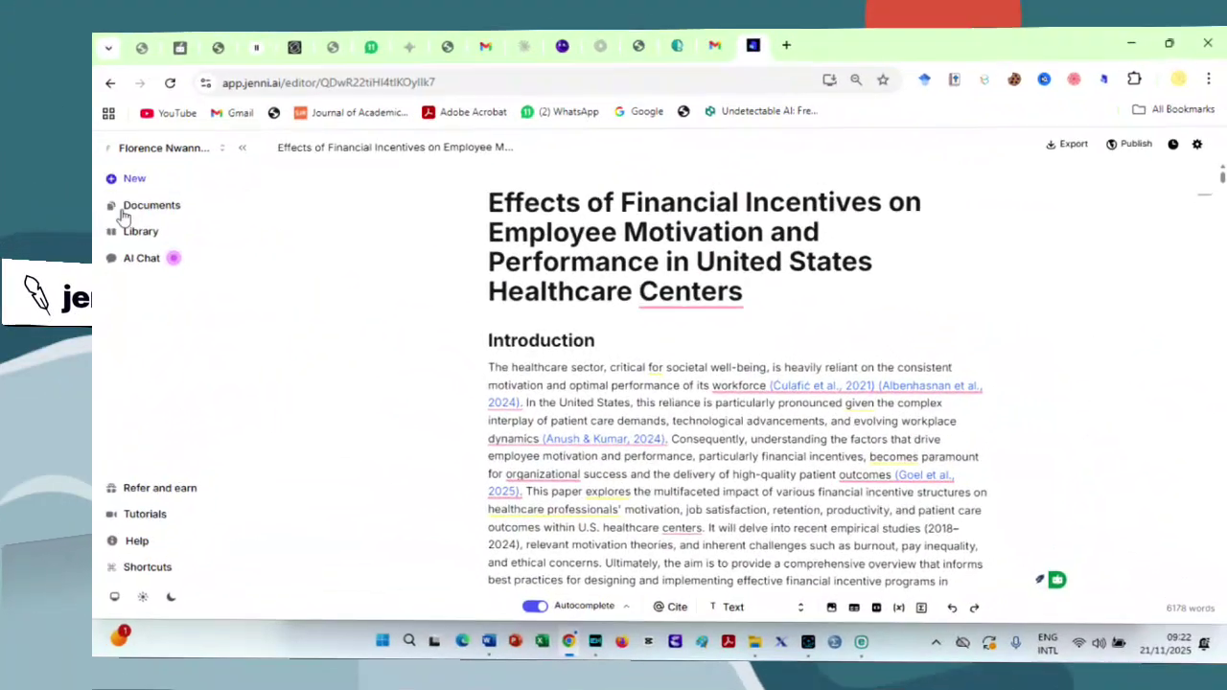
Upload two incentive-study PDFs to the Library, reaching 15 sources, and view its Collections.
click(136, 231)
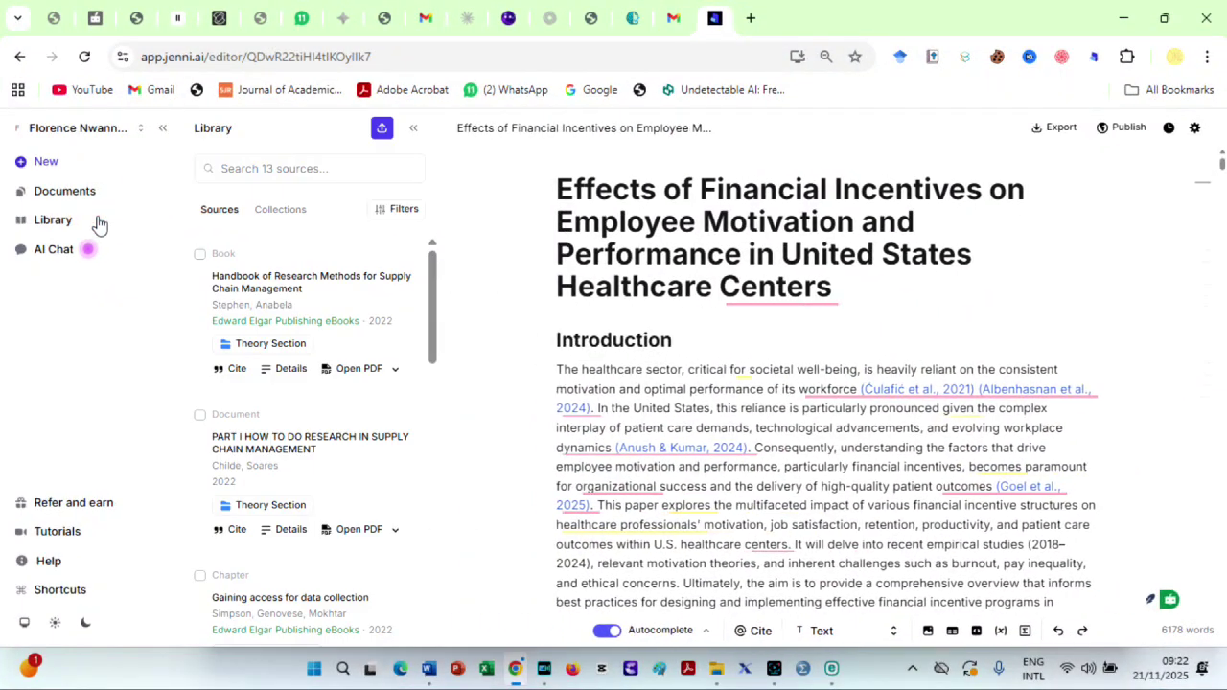
drag(427, 297, 390, 123)
click(384, 128)
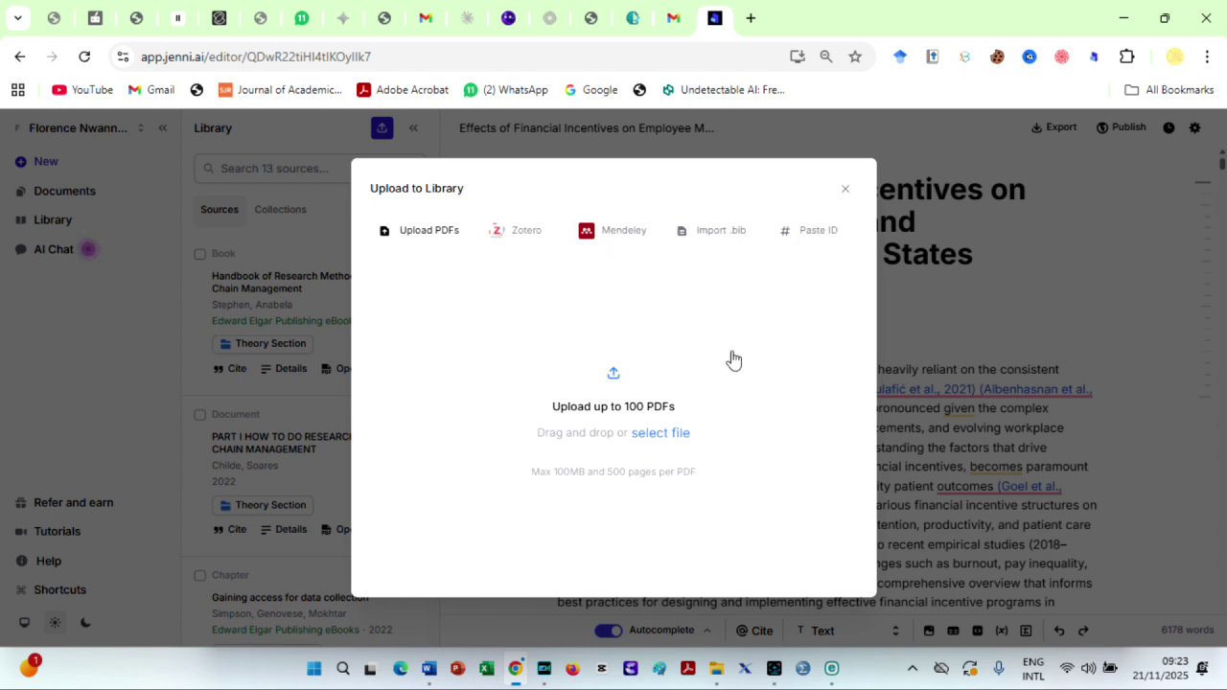
click(665, 432)
click(162, 199)
click(162, 226)
click(312, 277)
shift+click(316, 301)
click(408, 396)
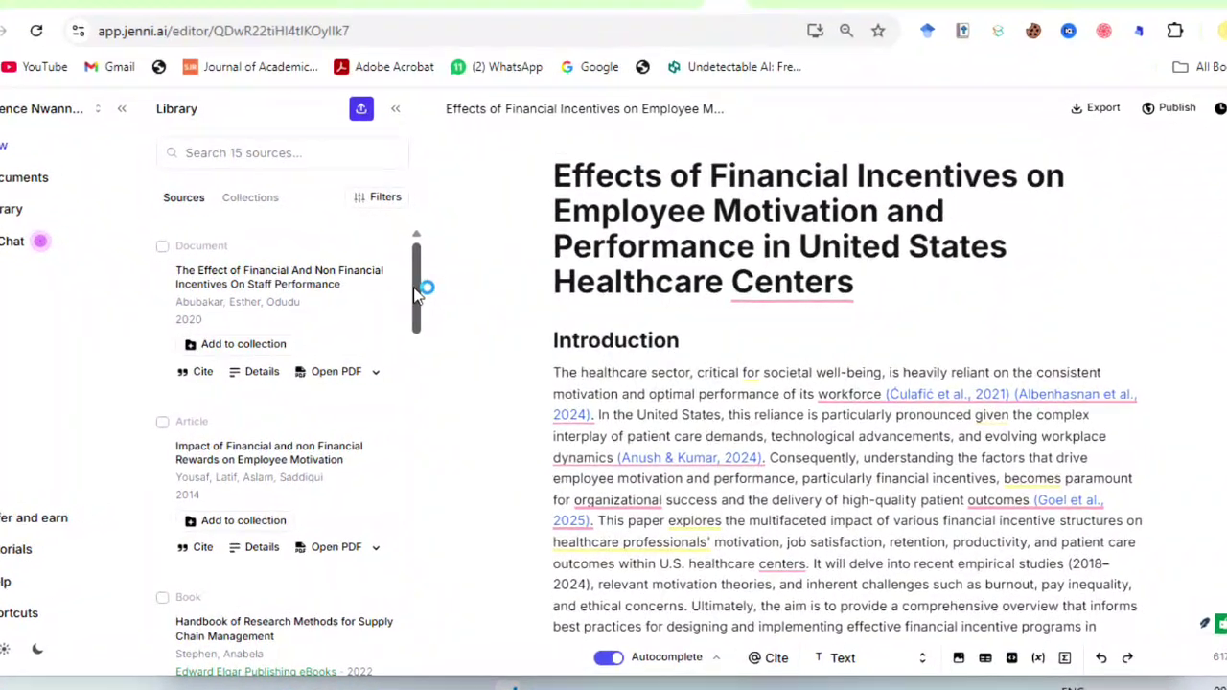
drag(407, 290, 356, 254)
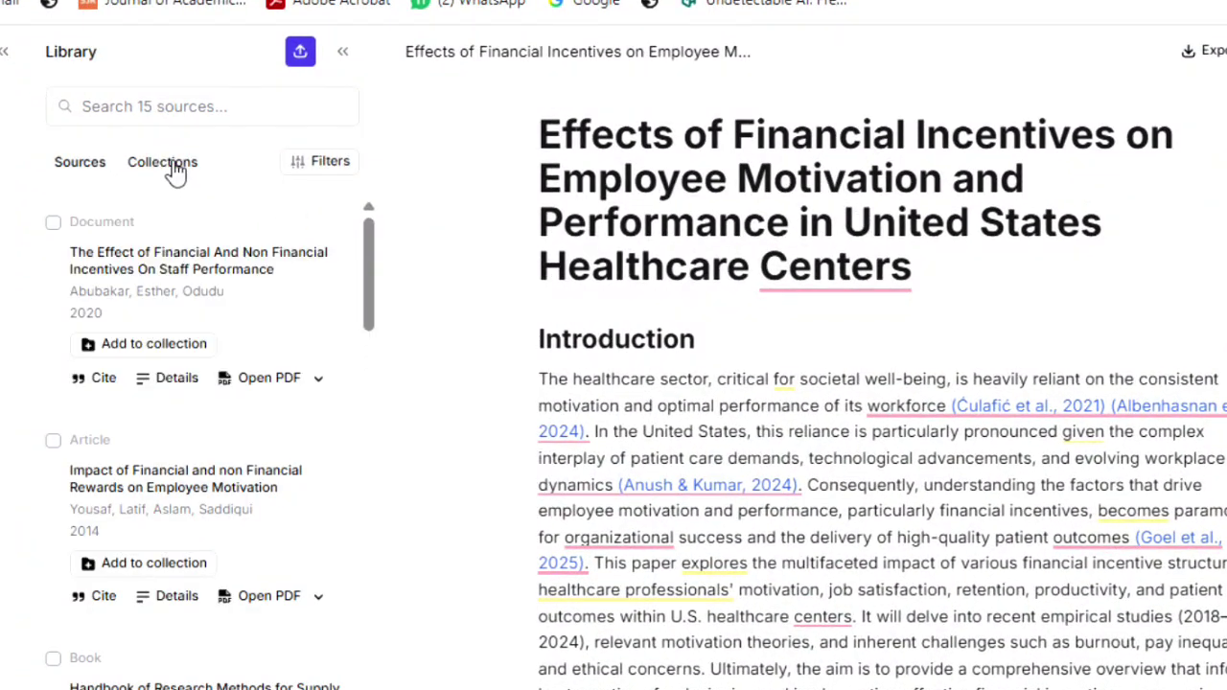
click(181, 164)
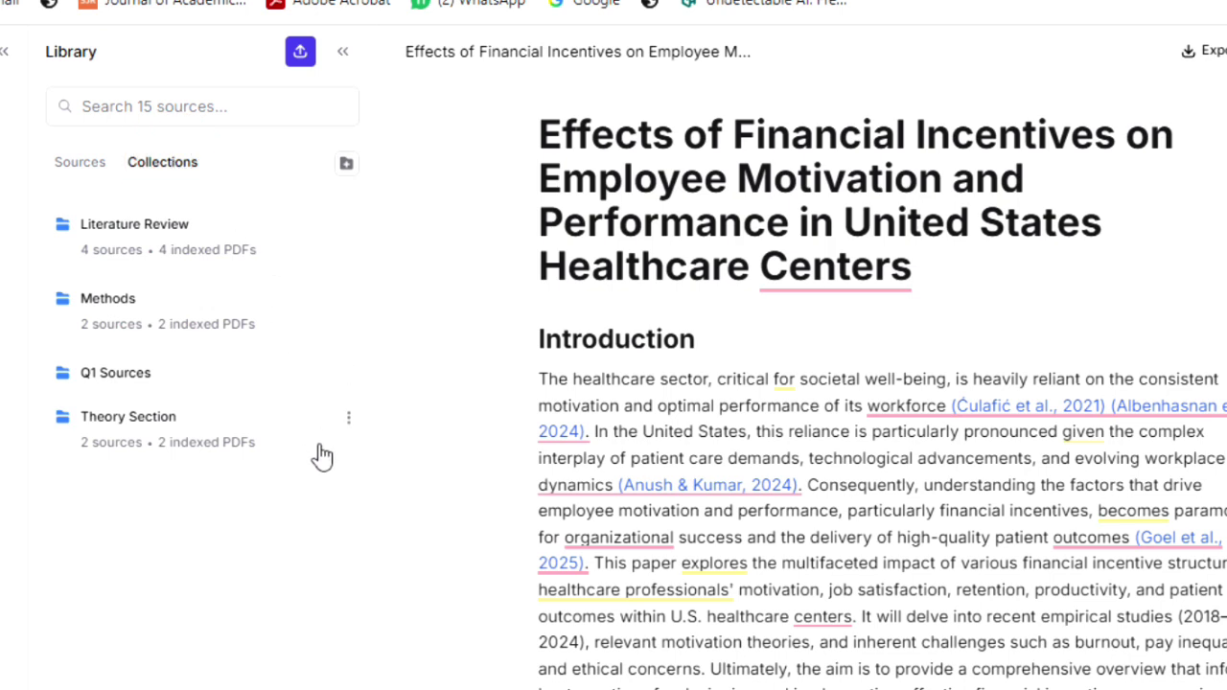
In Document settings, expand the Citation Style choices to the full list of 2600+ styles.
click(346, 170)
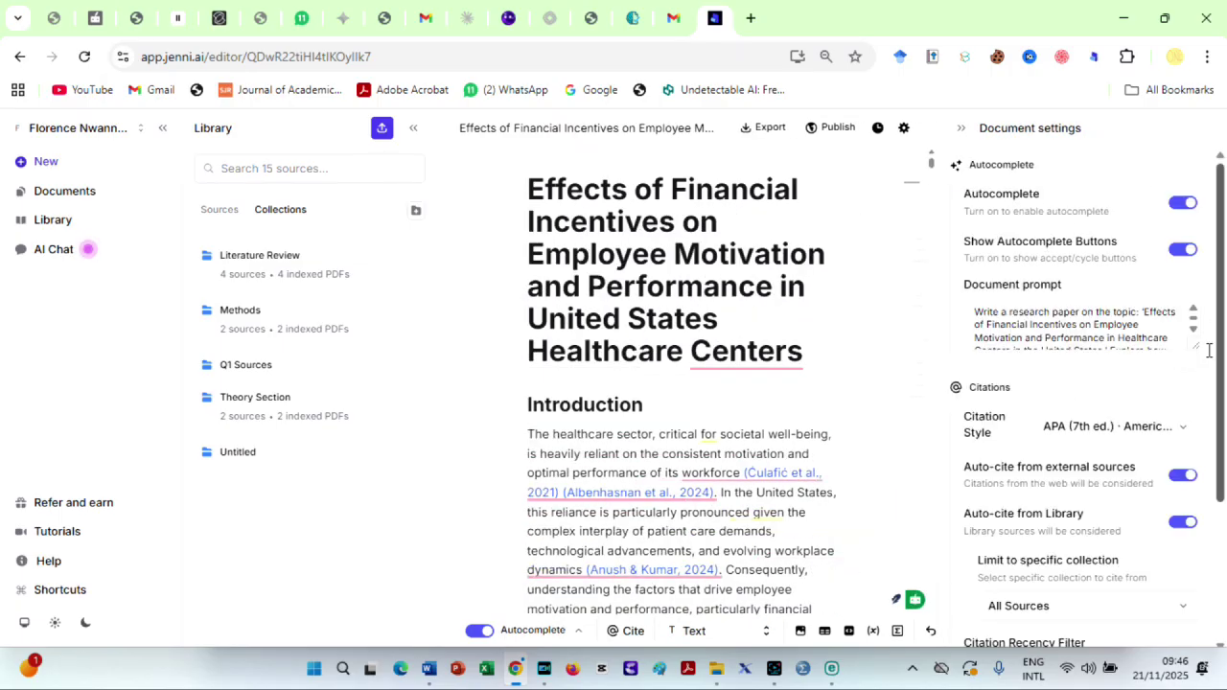
click(1185, 434)
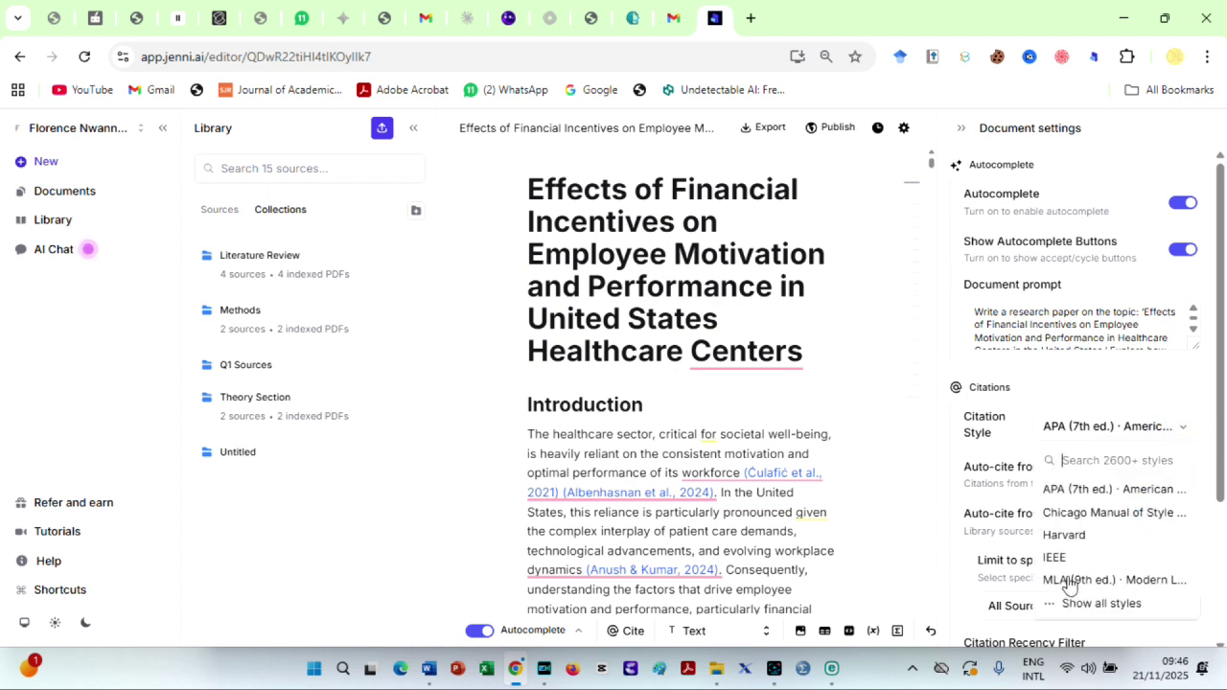
click(1093, 605)
click(1096, 604)
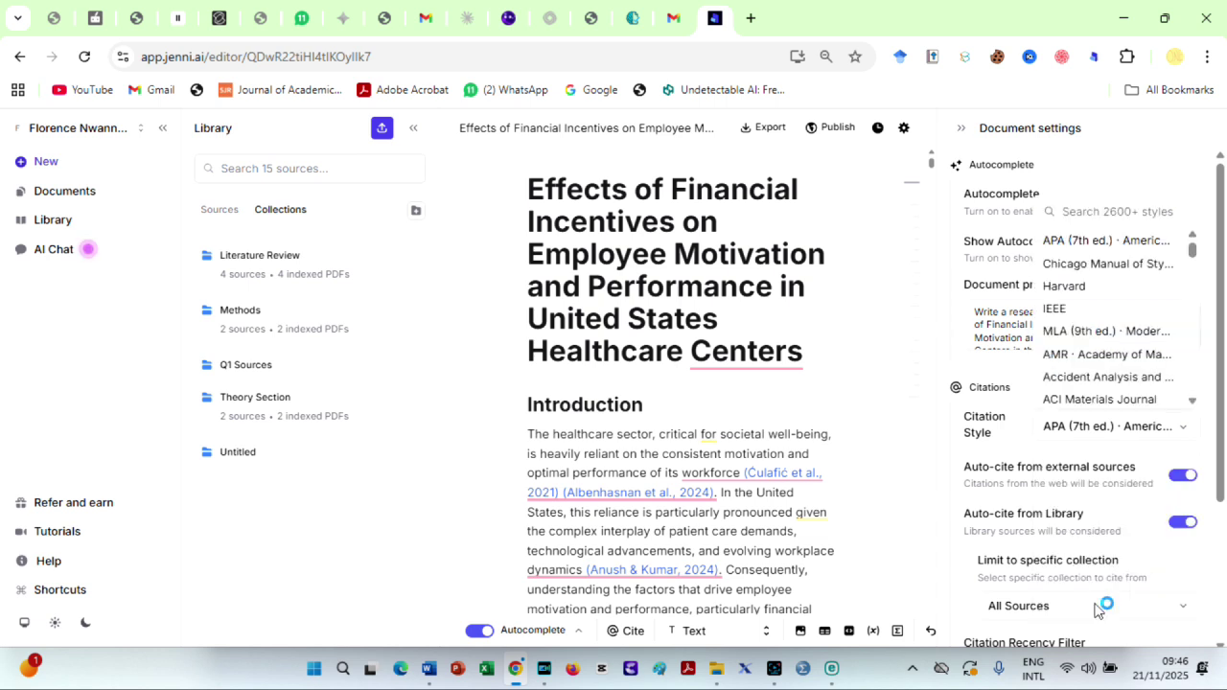
click(1197, 360)
scroll(1194, 288, down, 1)
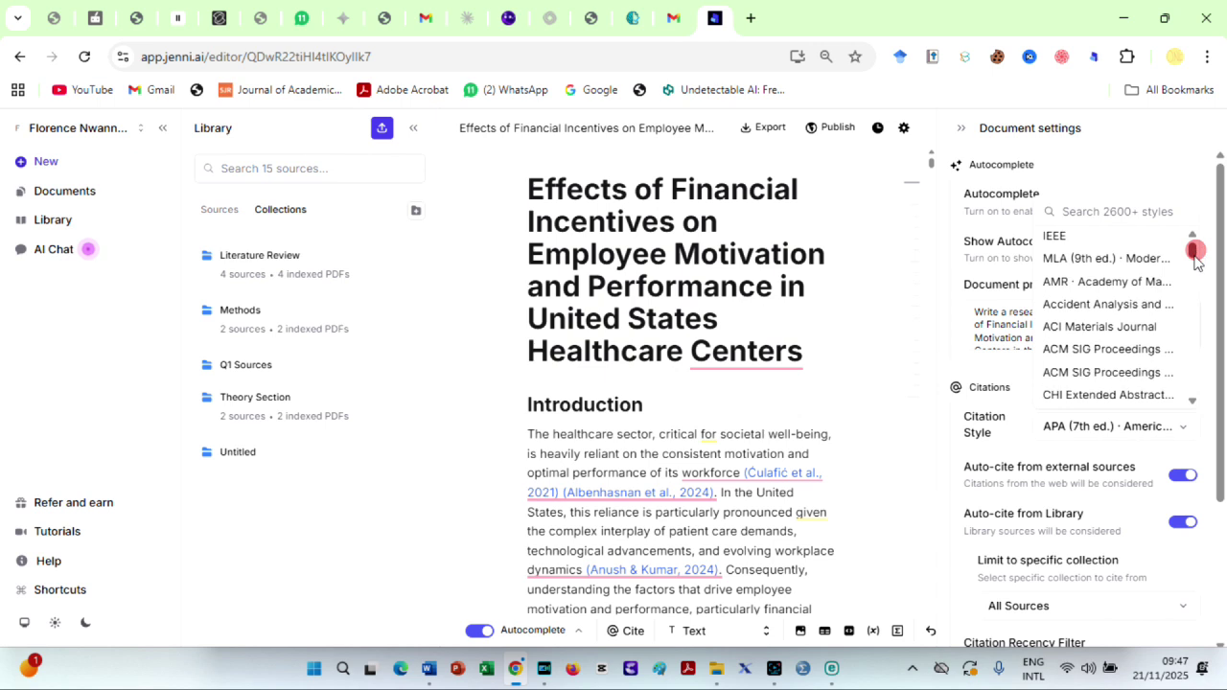
click(1197, 324)
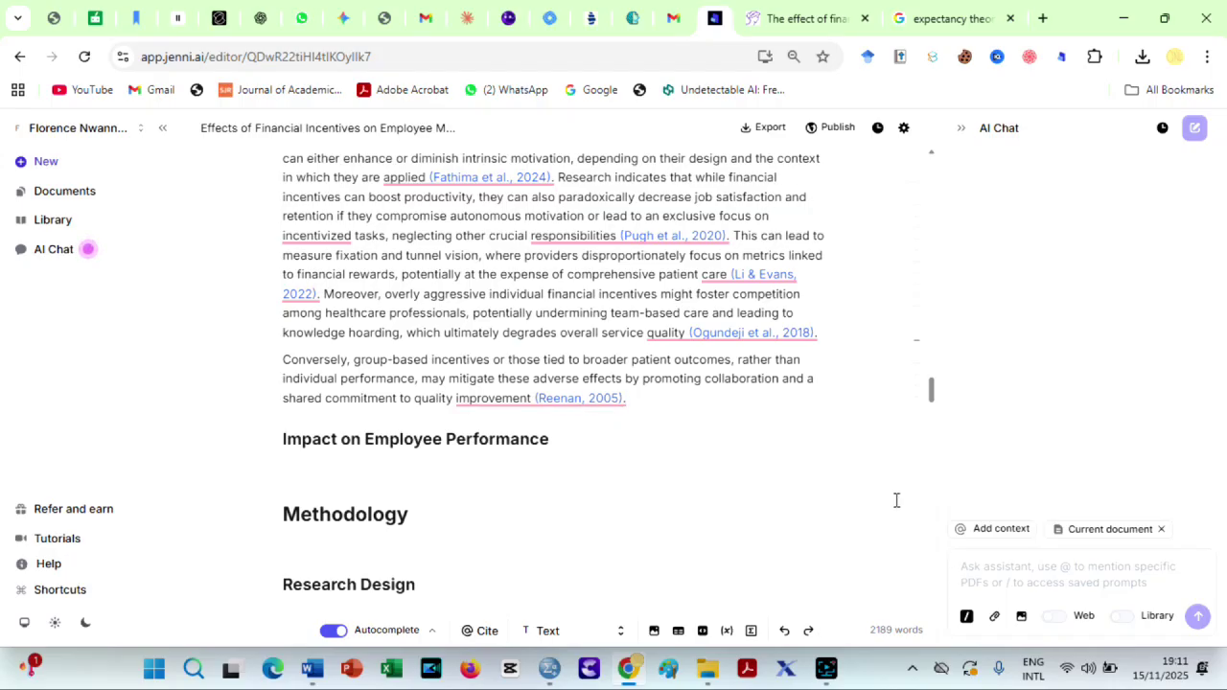
Attach two financial-incentive PDFs from today's downloads, including joop.12039 (1), to the AI Chat.
click(992, 623)
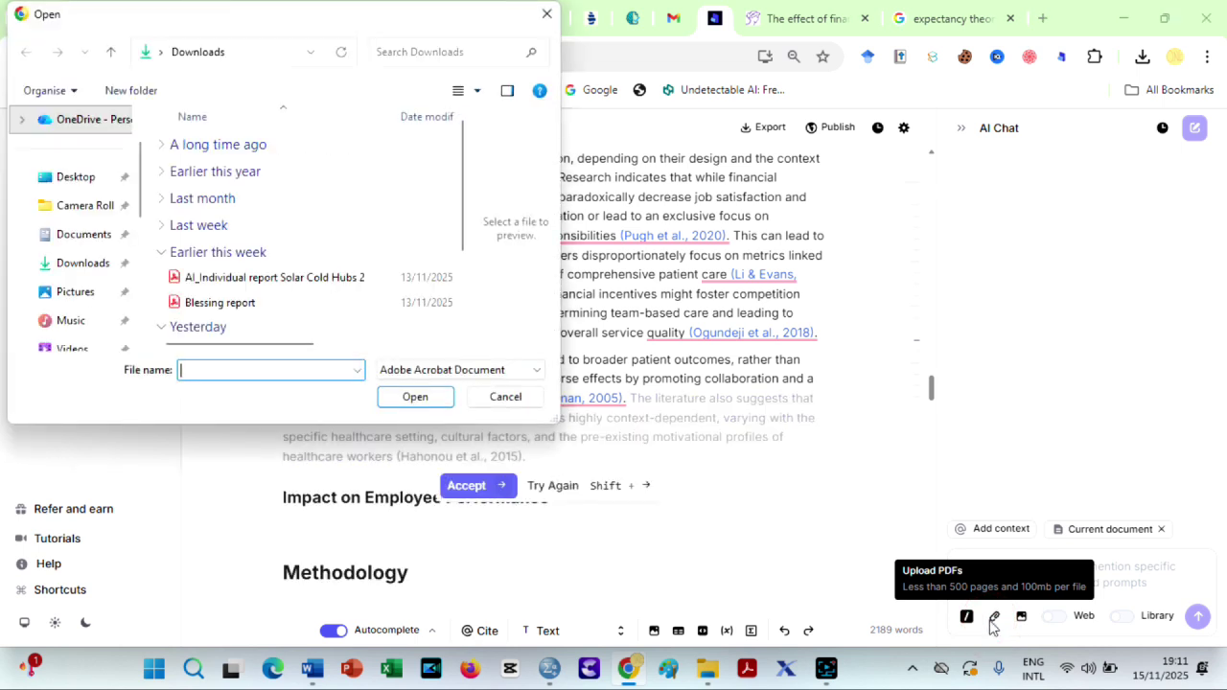
scroll(316, 240, down, 1)
double_click(457, 198)
scroll(383, 211, down, 1)
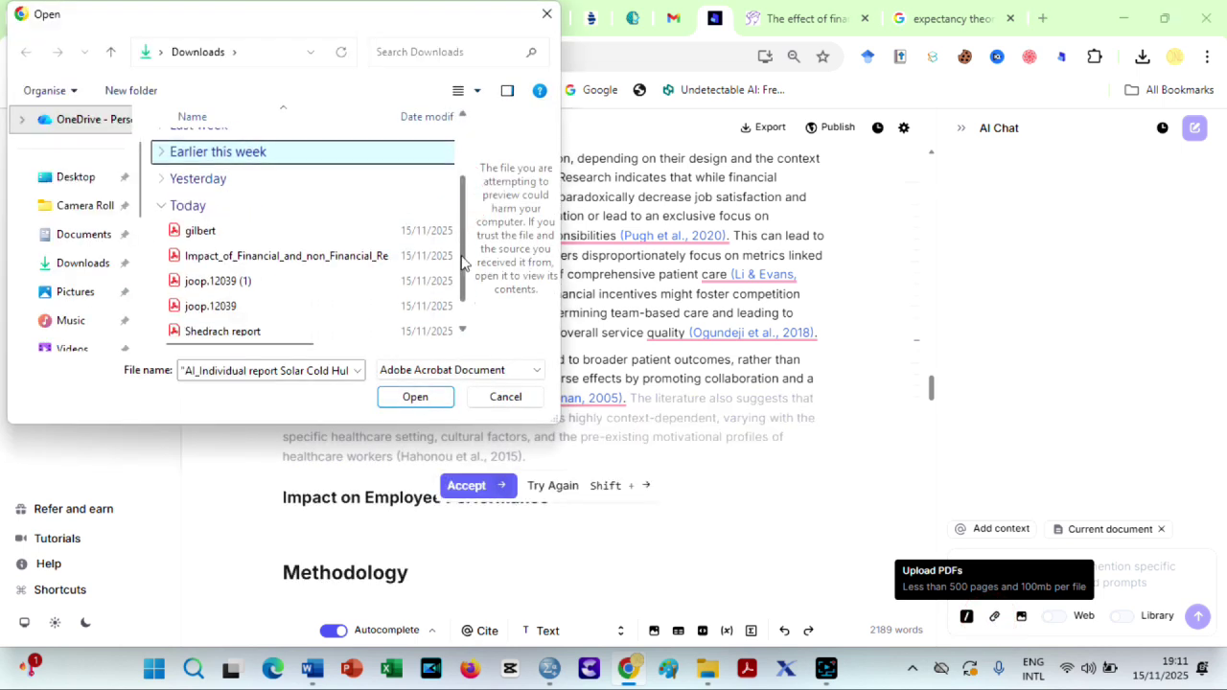
click(281, 232)
click(260, 255)
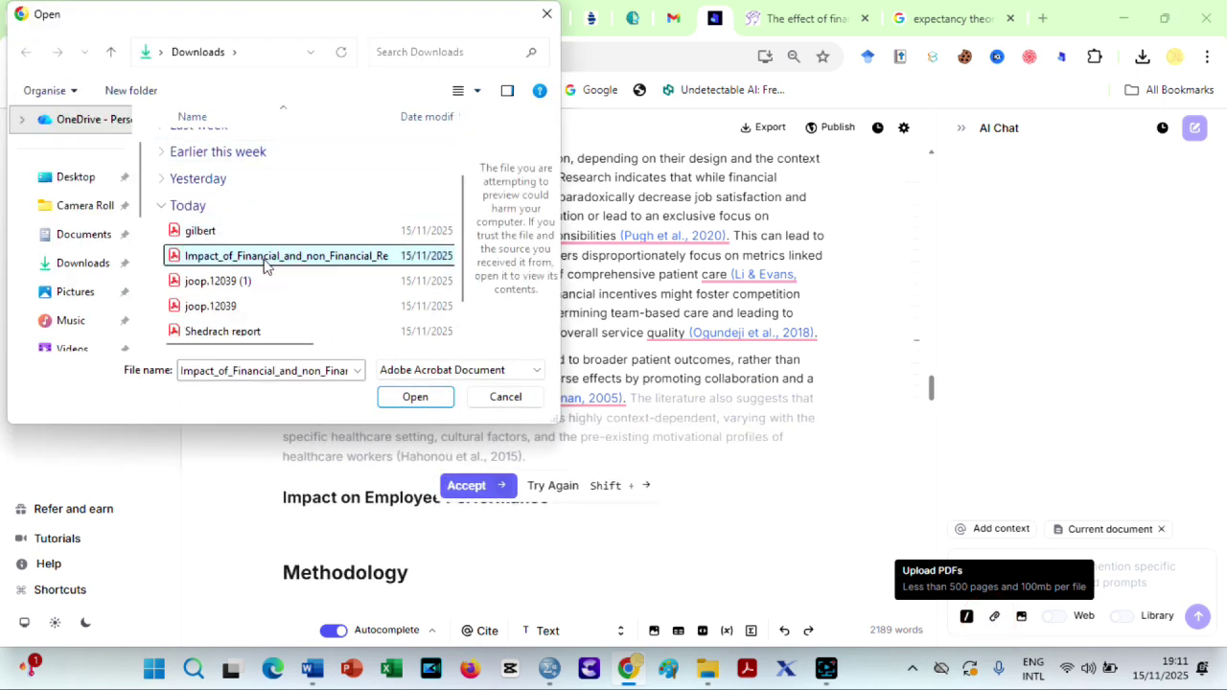
ctrl+click(264, 278)
click(416, 397)
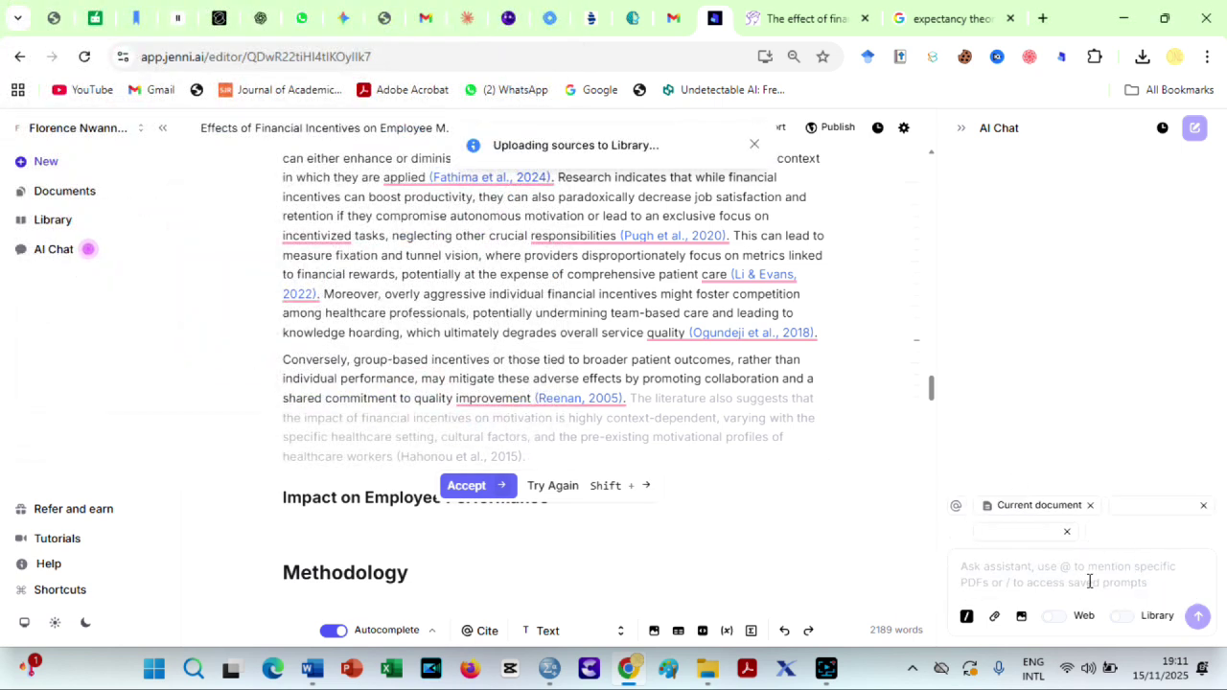
Ask the assistant to add criticality to the paper using the attached PDFs.
click(1040, 583)
text(add from these files to ensure)
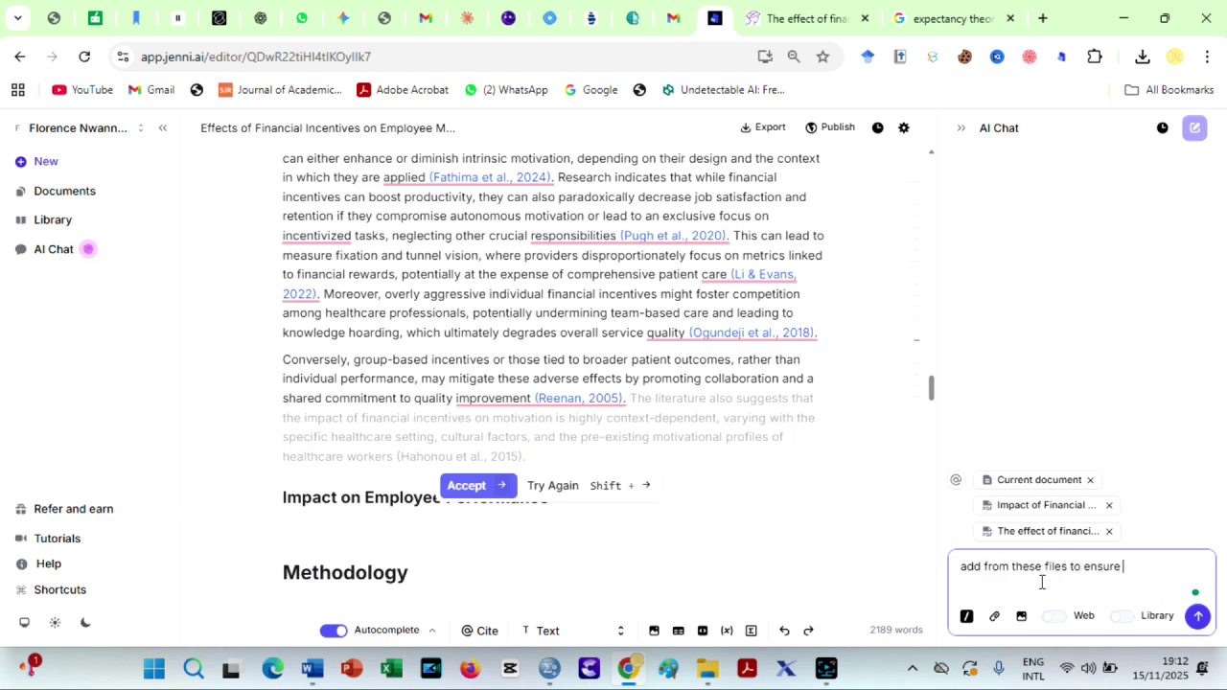
text(critic)
click(1197, 617)
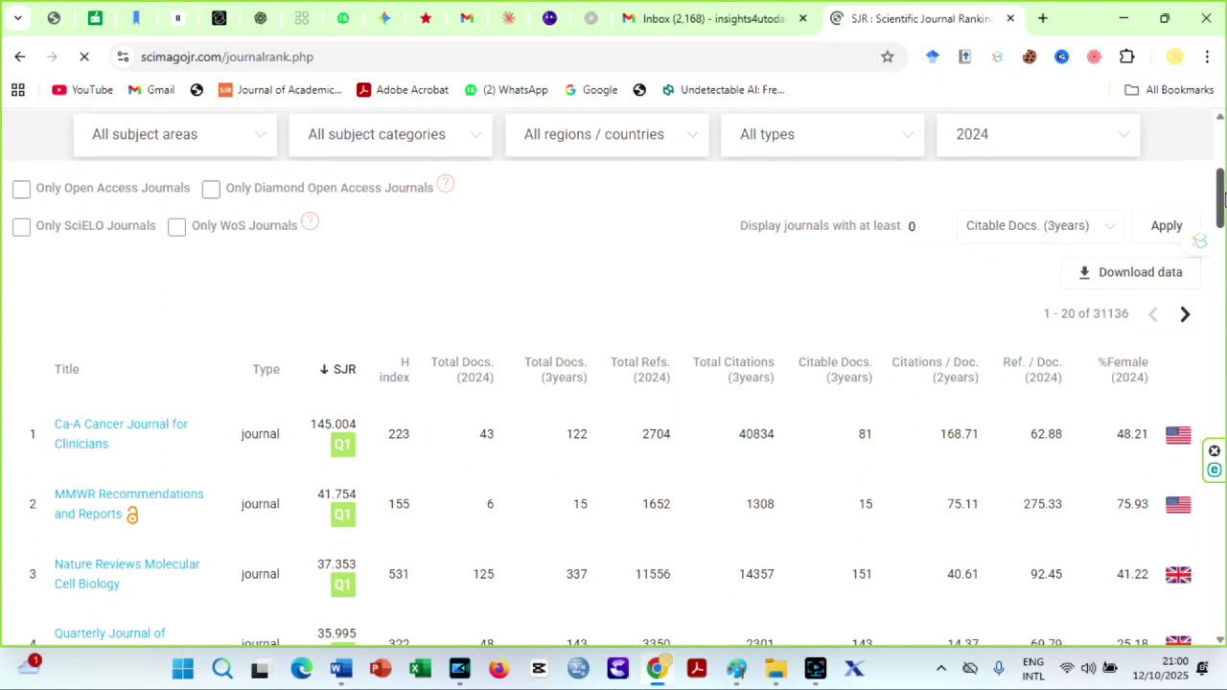
Scroll down the SCImago 2024 journal ranking table.
drag(1223, 202, 1223, 296)
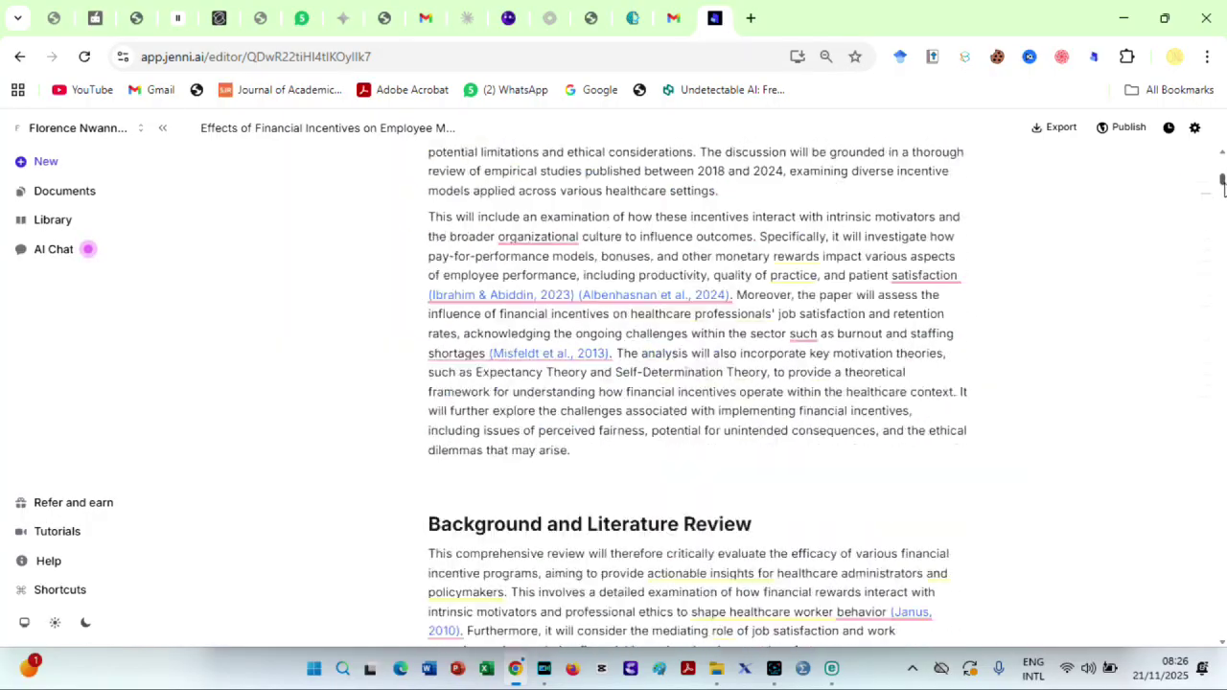
drag(1223, 185, 1223, 233)
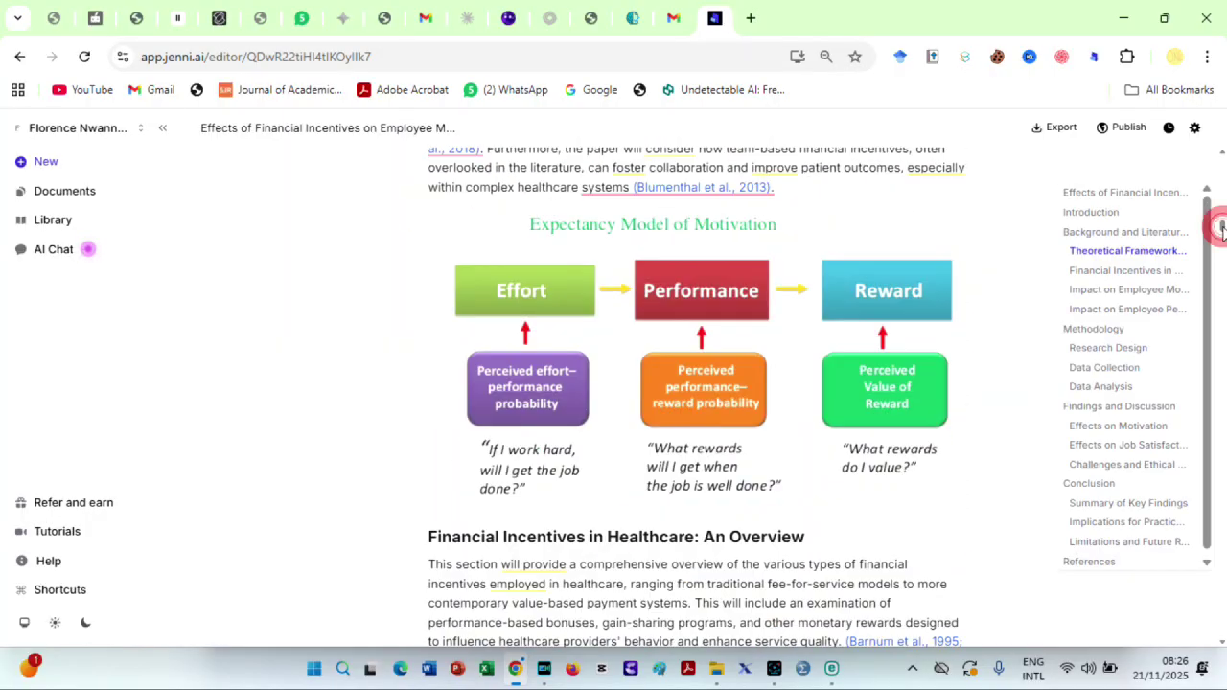